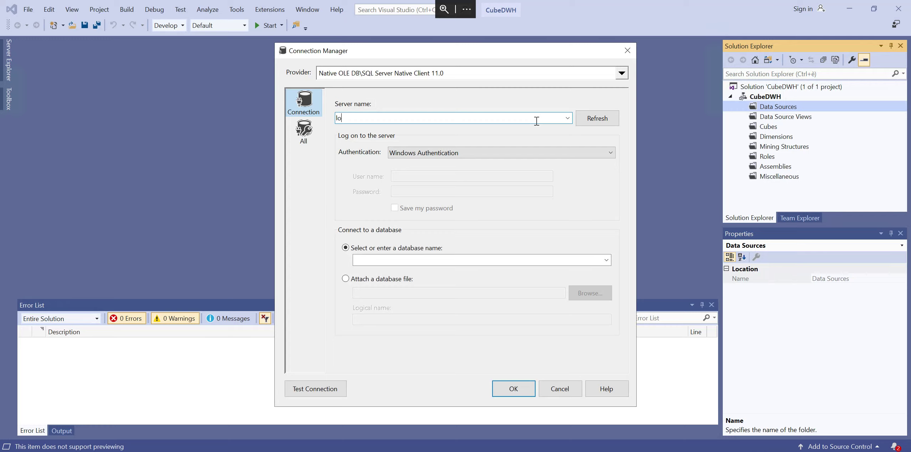
Step: Define the data connection to the WideWorldImportersDW625 database on server localhost, keeping Windows Authentication
text(lhost)
click(607, 261)
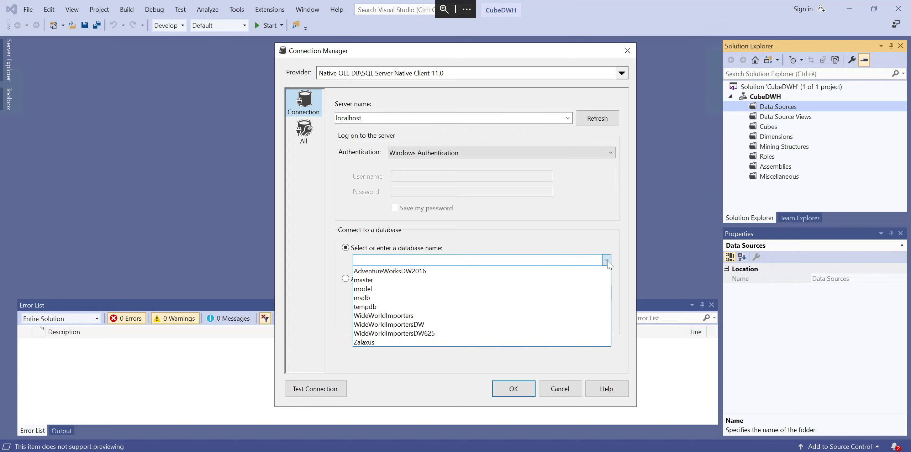
click(418, 336)
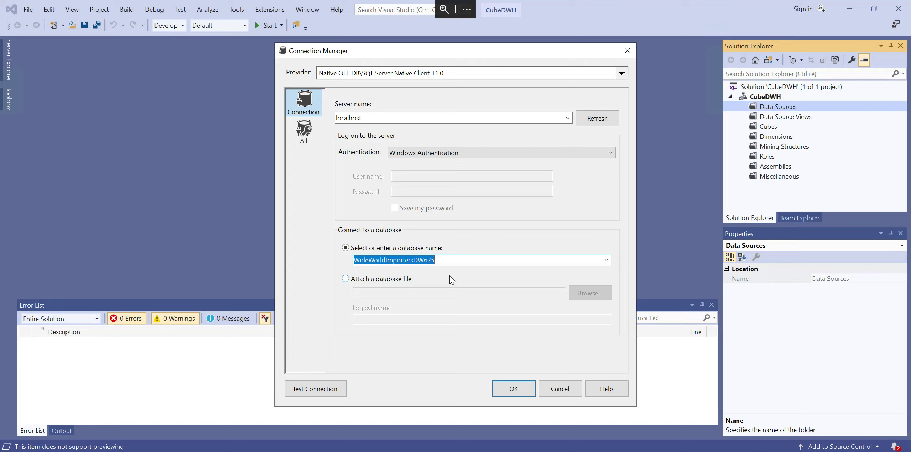
click(520, 392)
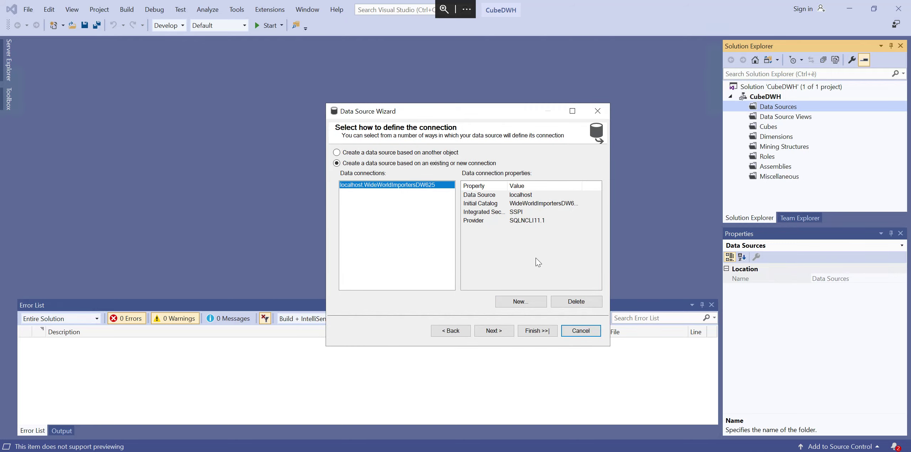
Step: Set the data source's impersonation to the service account and create it with the default name
click(495, 331)
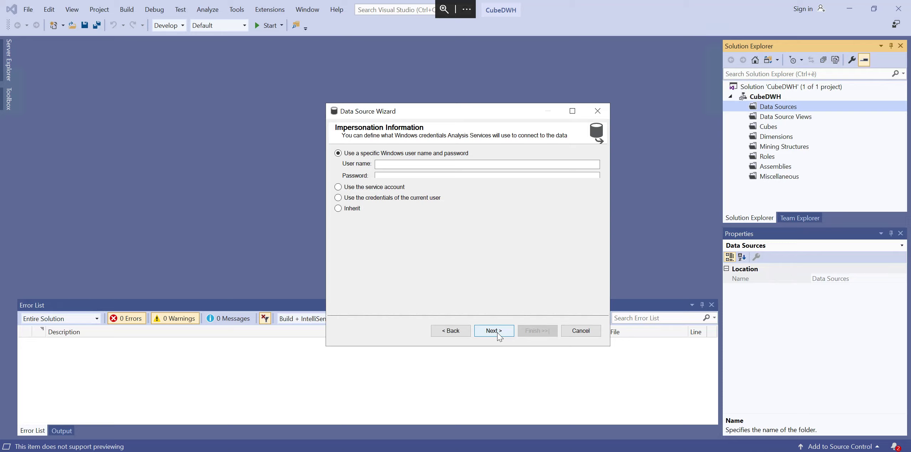
click(358, 191)
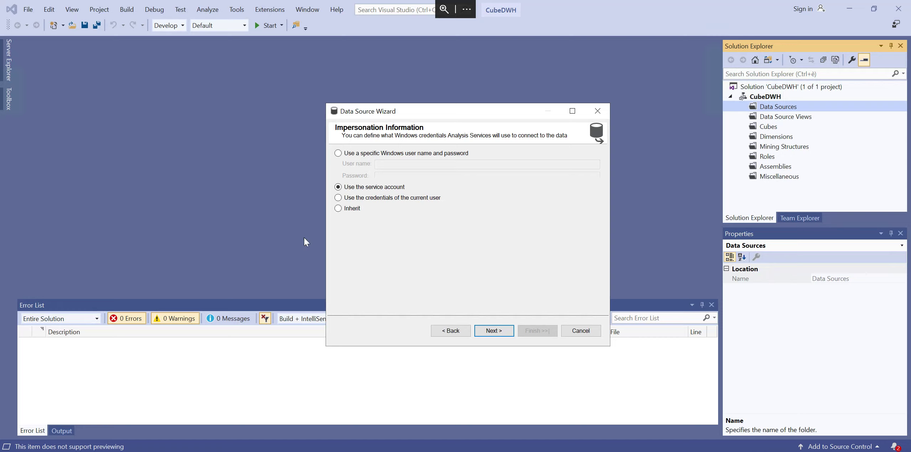
click(493, 323)
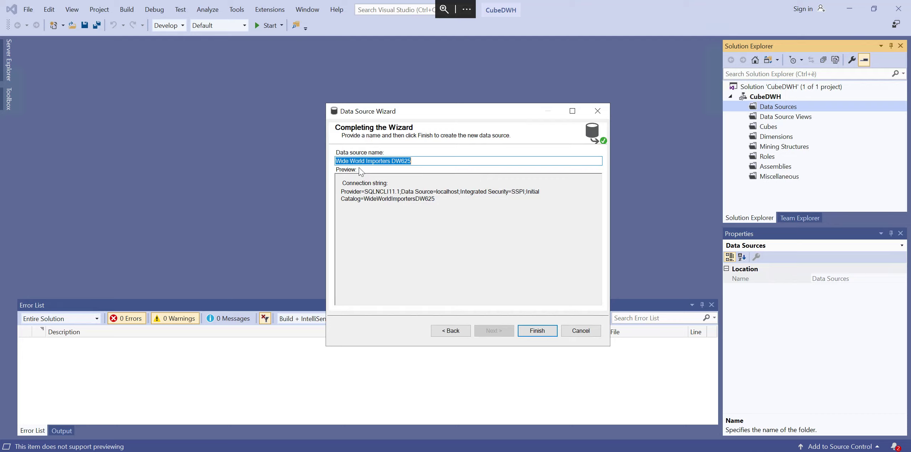
click(548, 332)
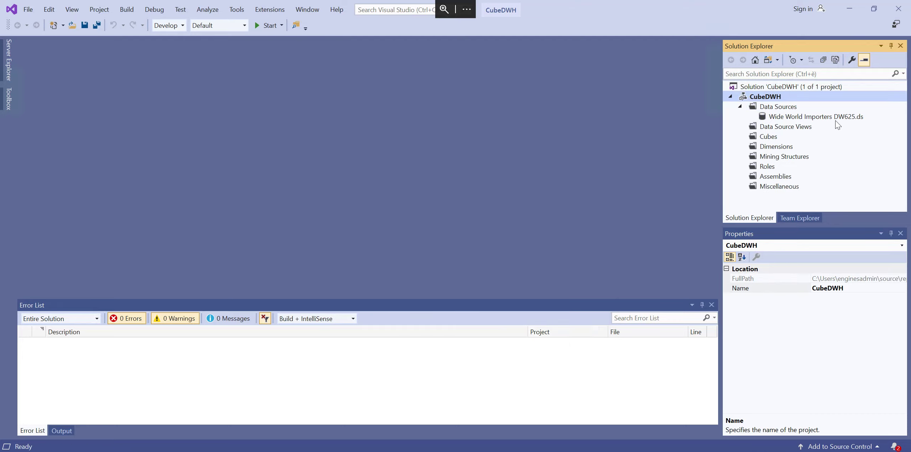
Step: Start a new data source view based on the Wide World Importers DW625 data source
click(796, 127)
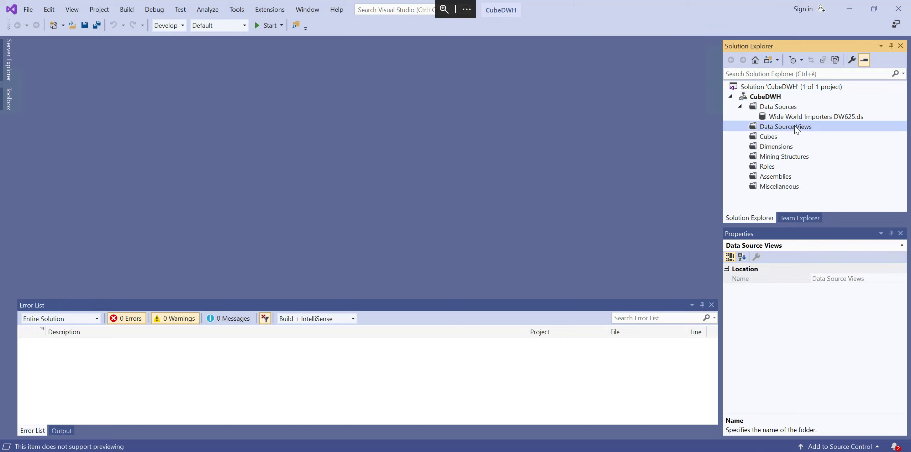
right_click(796, 129)
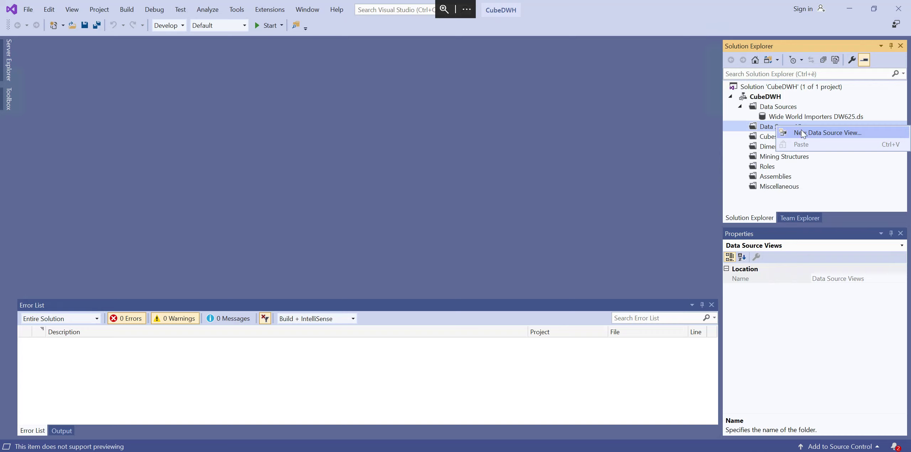
click(802, 129)
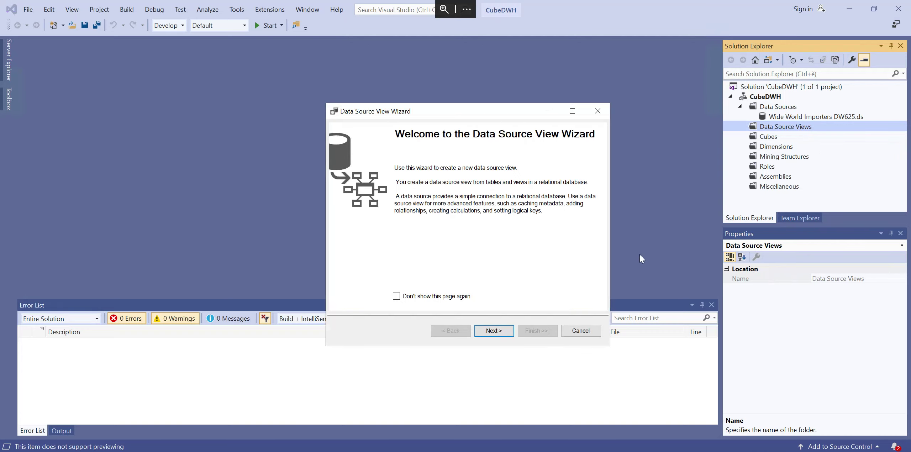
click(494, 332)
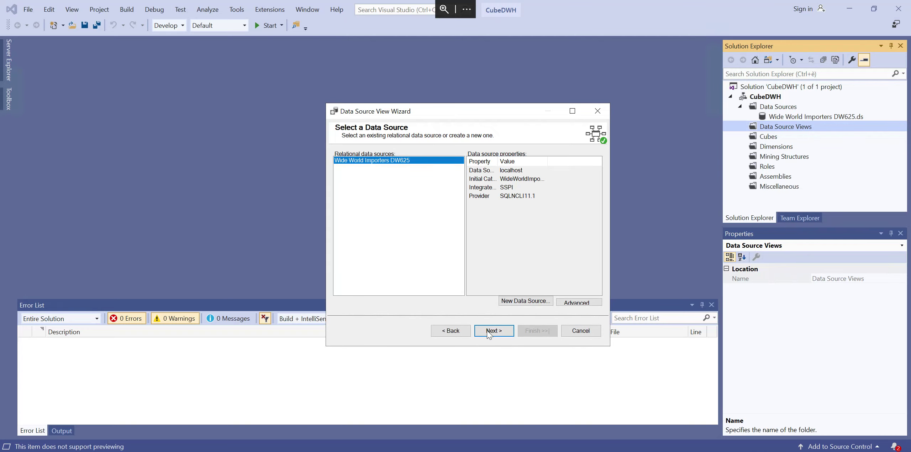
click(487, 331)
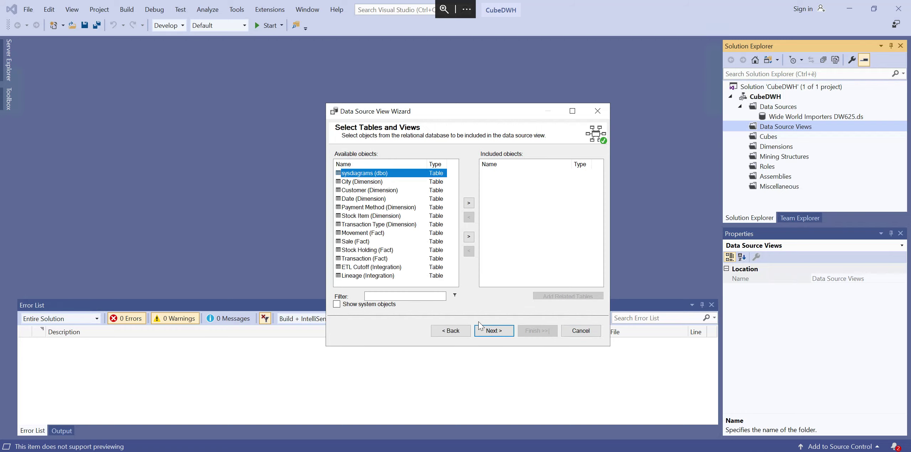
Step: Include the City, Customer, Stock Item and Sale tables and create the data source view with the default name
click(376, 184)
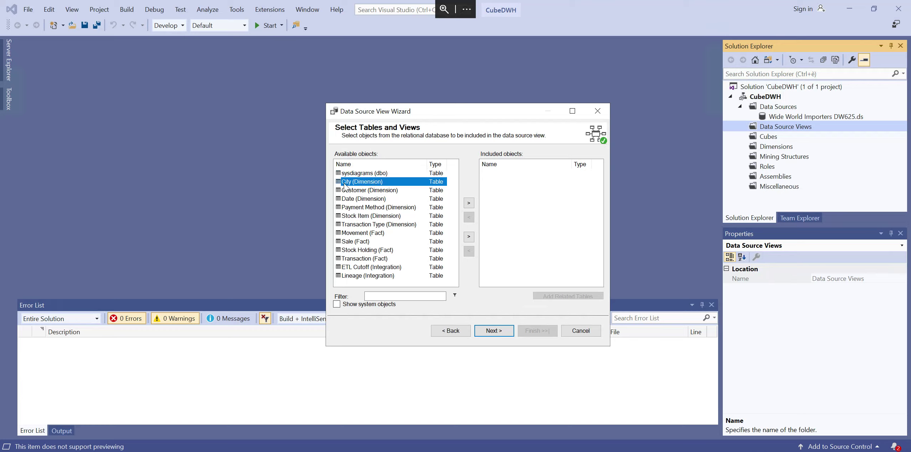
ctrl+click(369, 192)
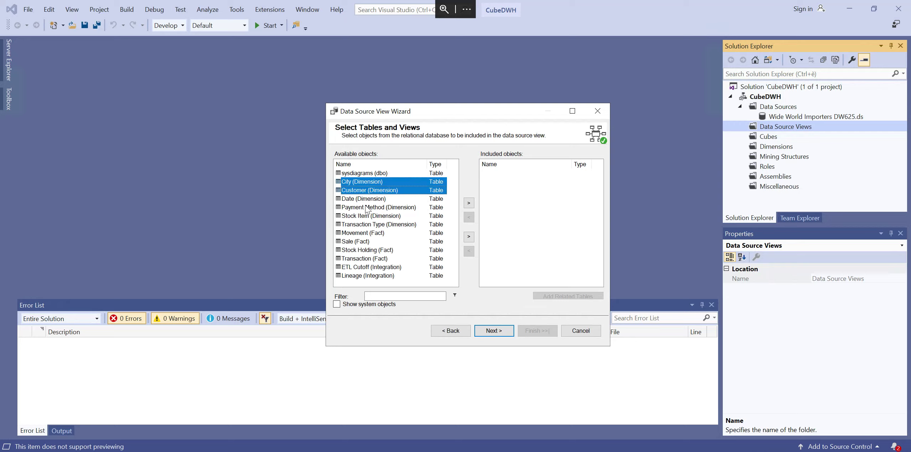
ctrl+click(367, 217)
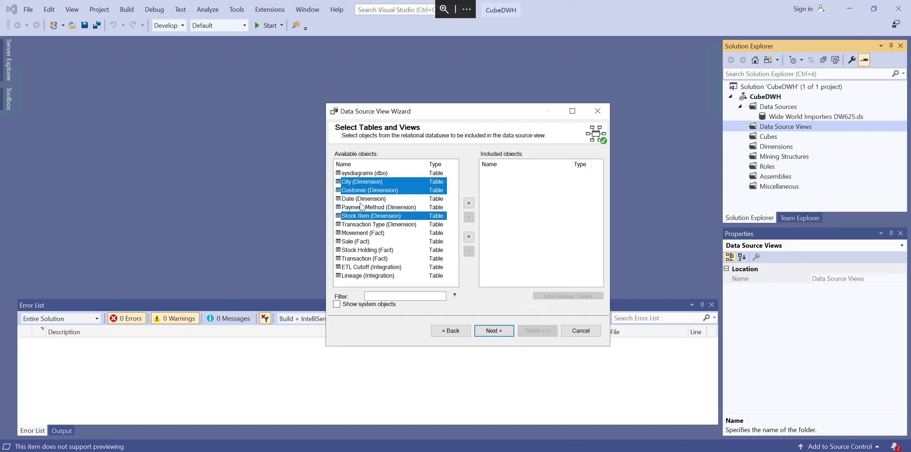
ctrl+click(351, 242)
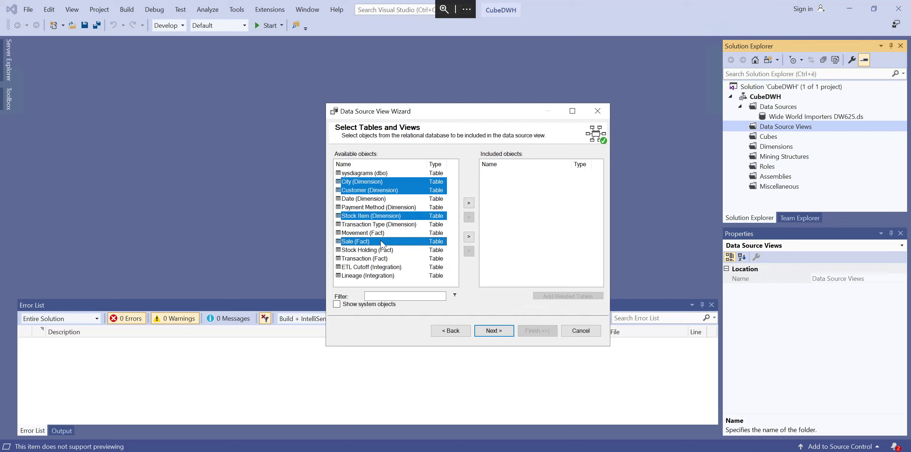
click(469, 203)
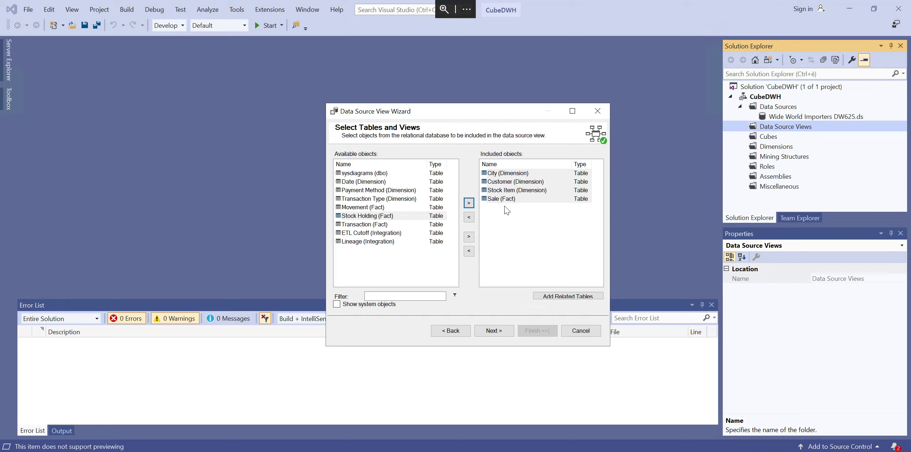
click(495, 329)
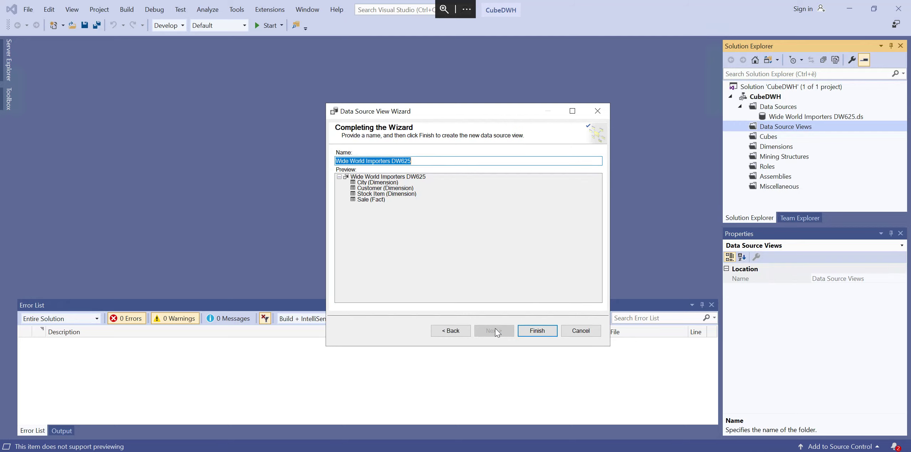
click(539, 332)
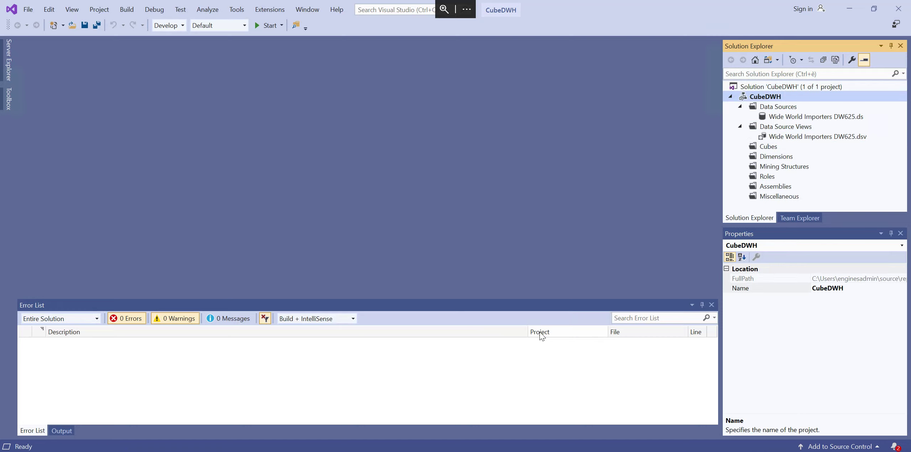
Step: Open the Wide World Importers DW625.dsv data source view in the designer
click(815, 137)
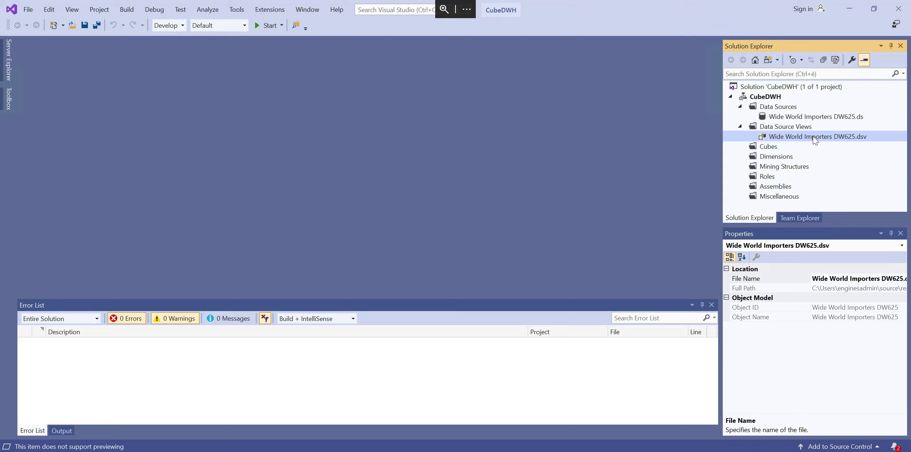
click(813, 136)
click(843, 154)
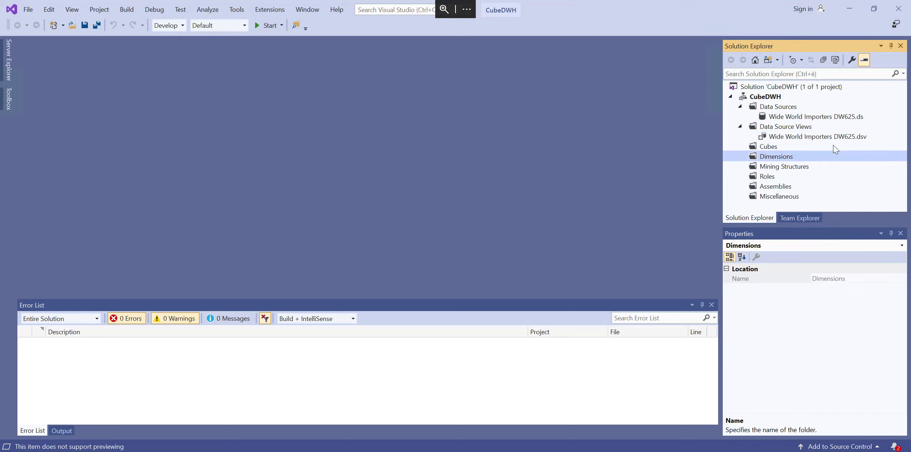
click(825, 138)
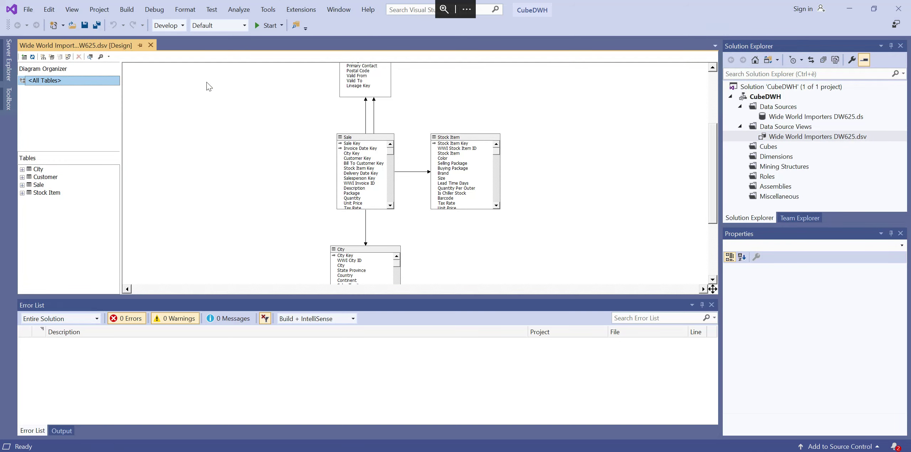
Step: Move the Customer table in the diagram so that it sits beside the Sale table, on its left
mouse_move(710, 176)
mouse_down()
mouse_move(705, 145)
mouse_move(705, 168)
mouse_up()
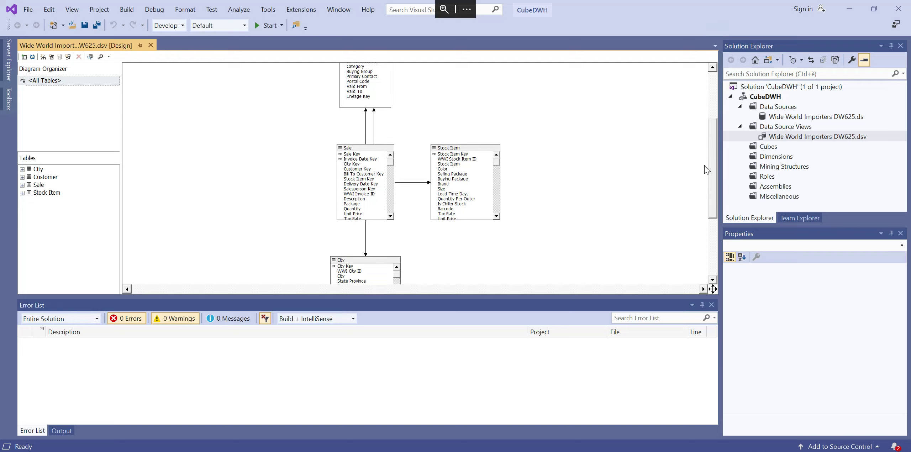
drag(343, 97, 252, 206)
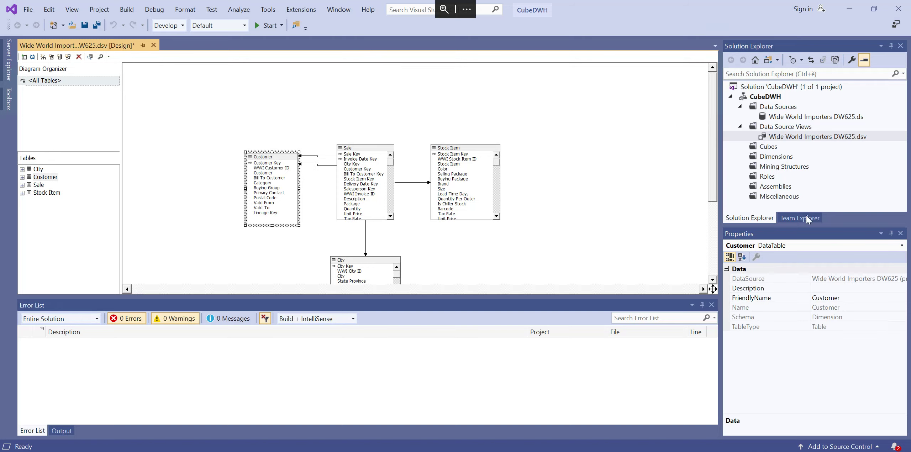
drag(712, 146, 711, 183)
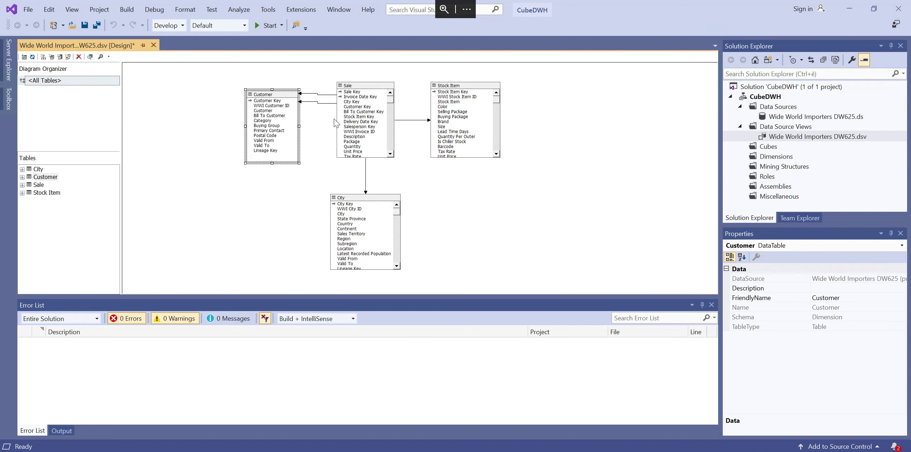
Step: Enlarge the diagram and examine the Sale fact table's keys and its relationships to the Customer, Stock Item and City tables
scroll(357, 141, up, 1)
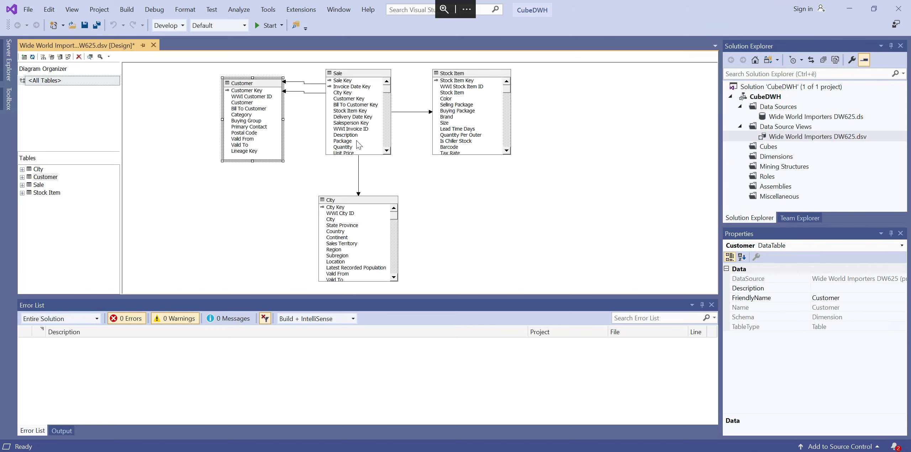
scroll(356, 140, up, 1)
scroll(356, 140, up, 7)
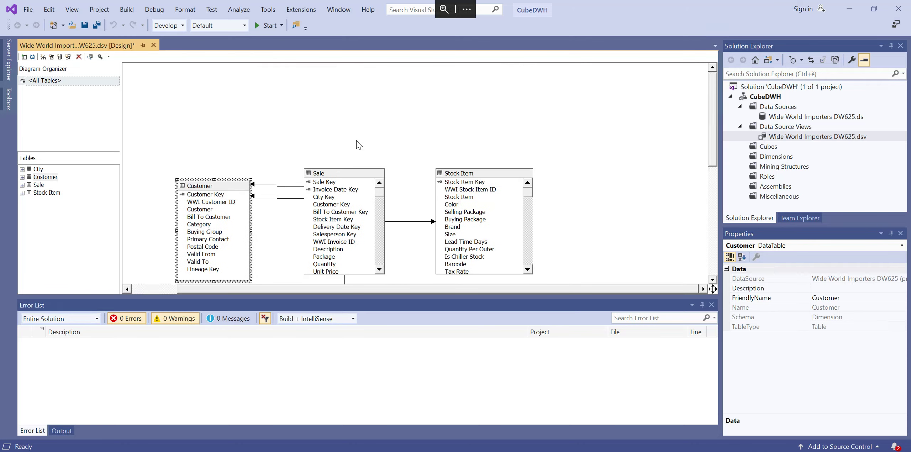
scroll(356, 140, down, 4)
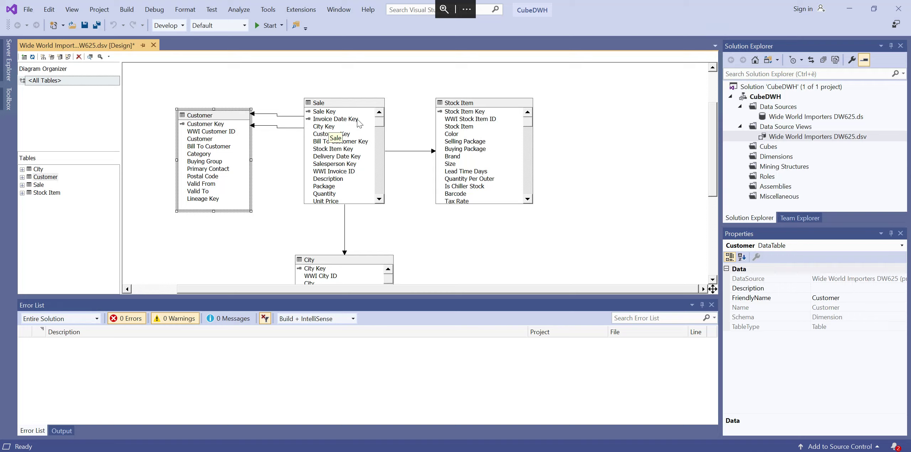
click(320, 135)
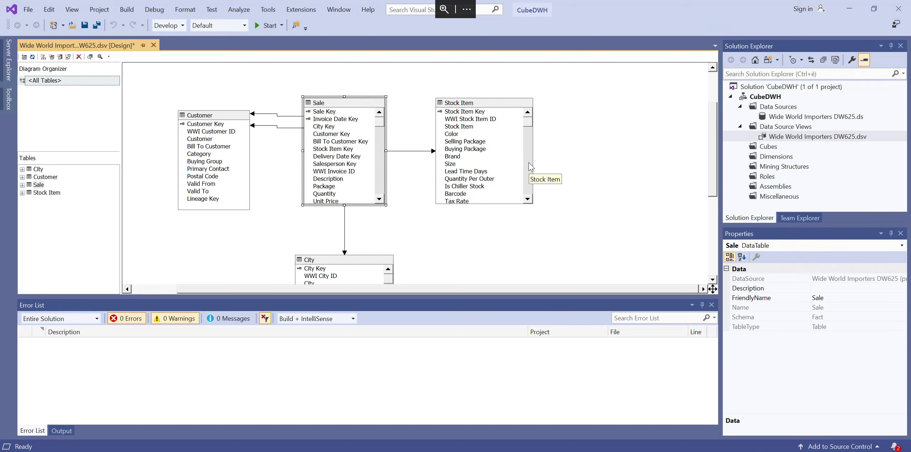